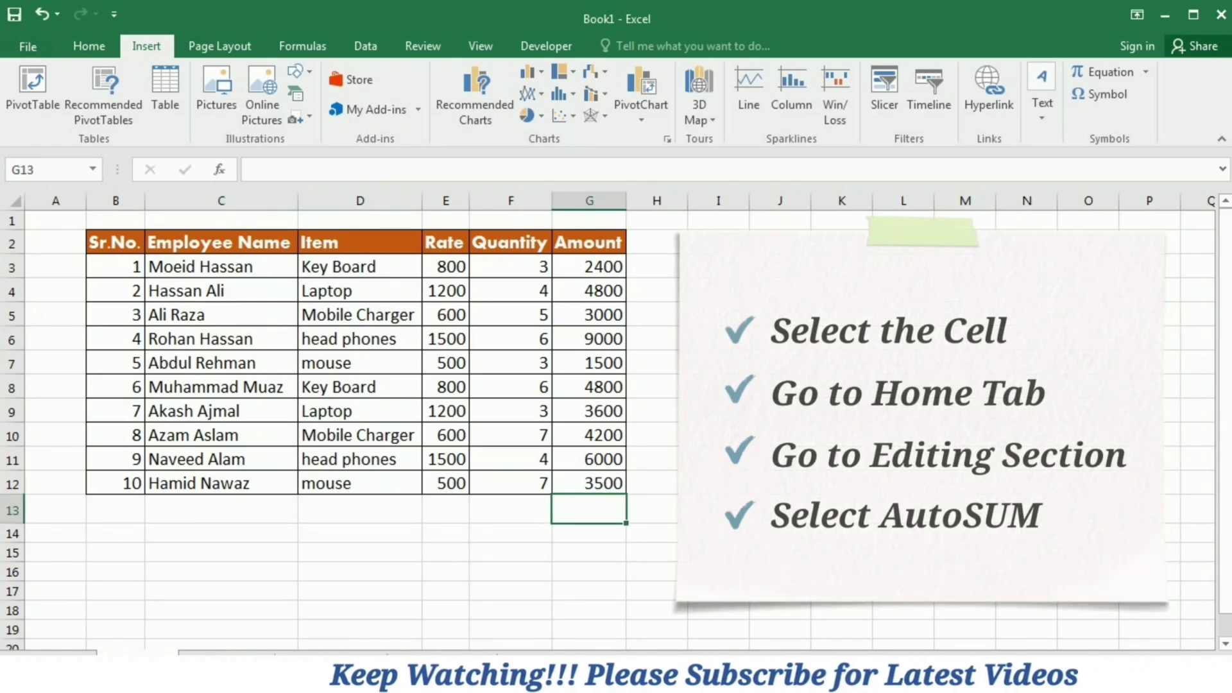
Add an AutoSum total of G3:G12 in G13, giving 42800.
left_click(88, 45)
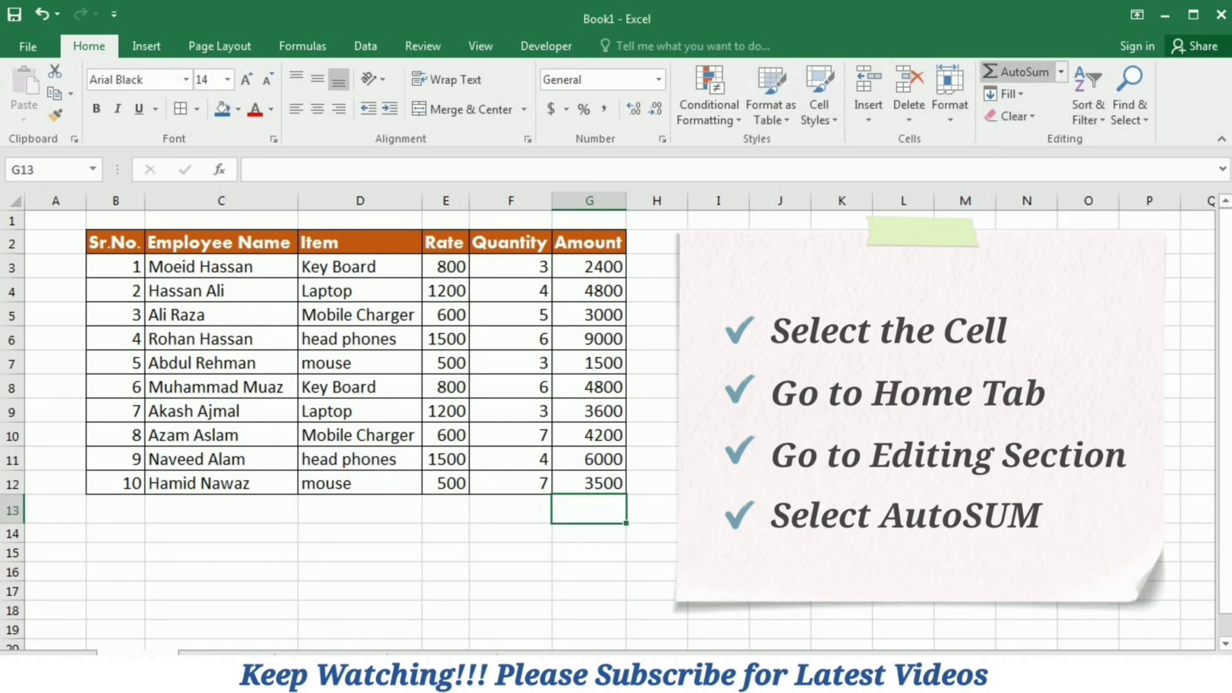
left_click(1019, 71)
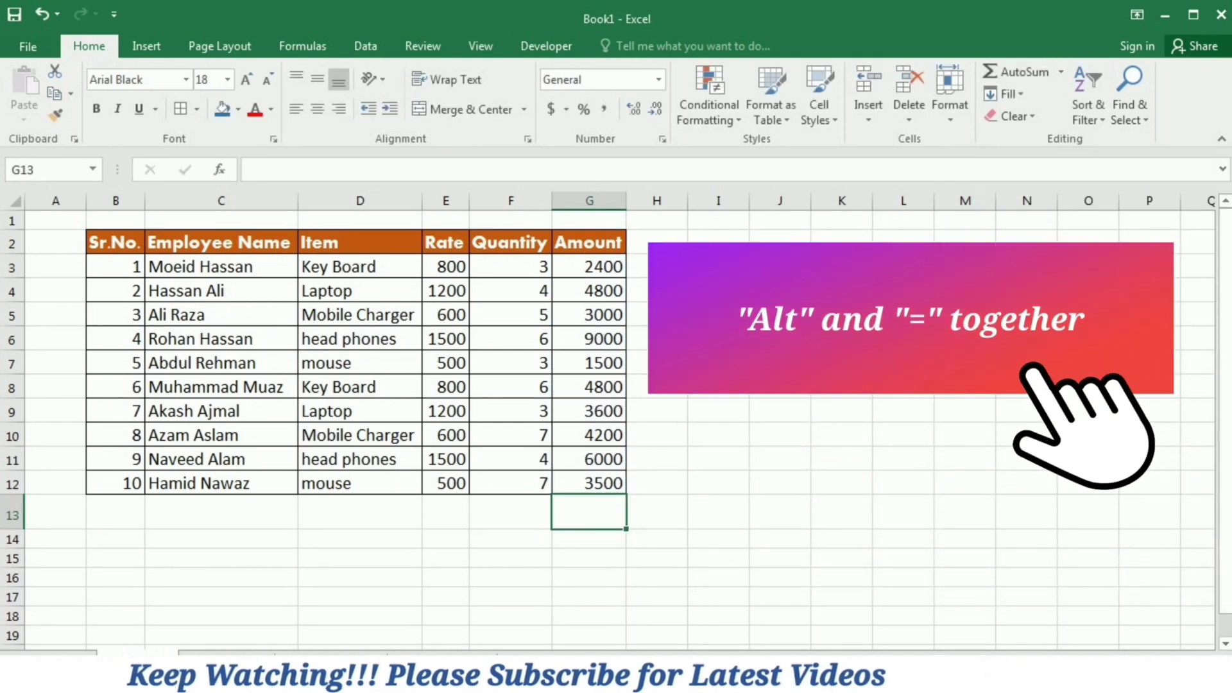
key("alt+equal")
key("Return")
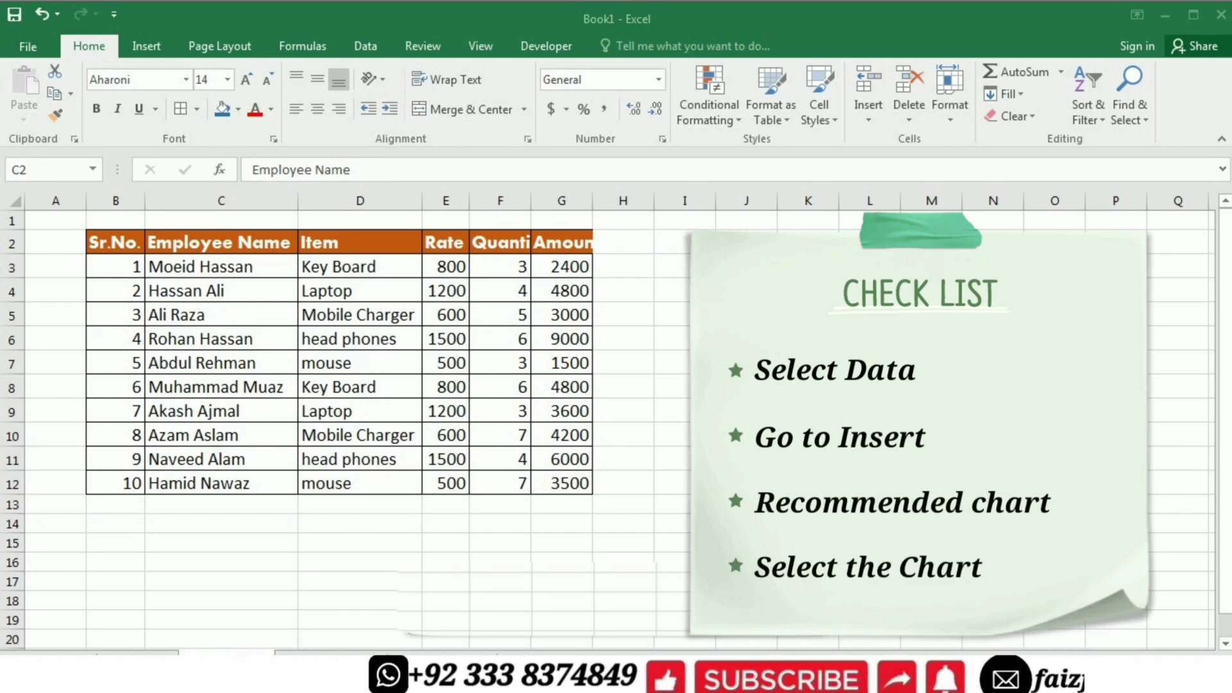
Insert a recommended clustered column chart of the B2:G12 employee table.
left_click_drag(116, 242, 561, 483)
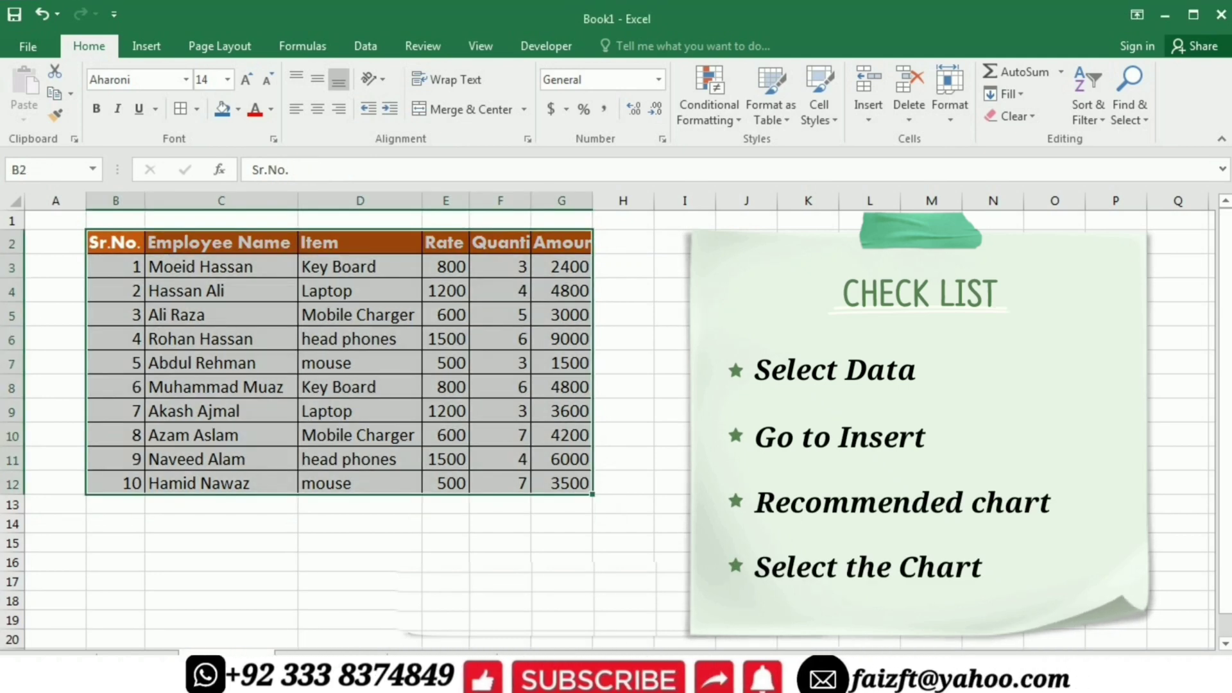
left_click(147, 46)
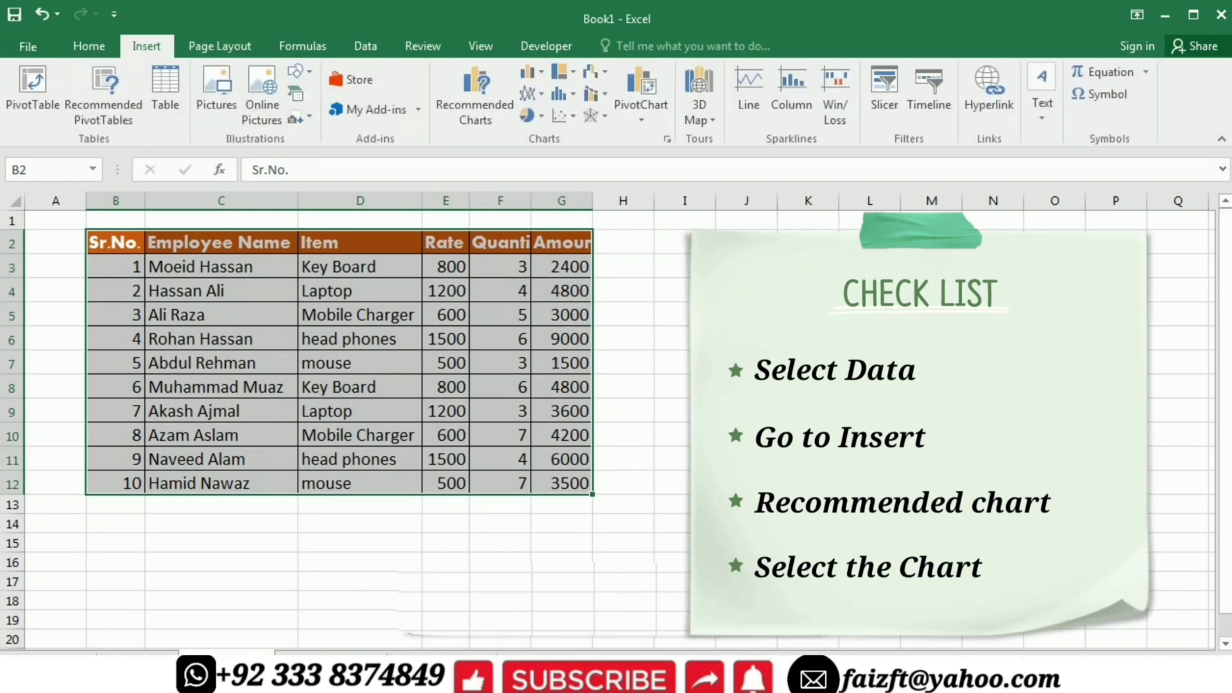
left_click(475, 96)
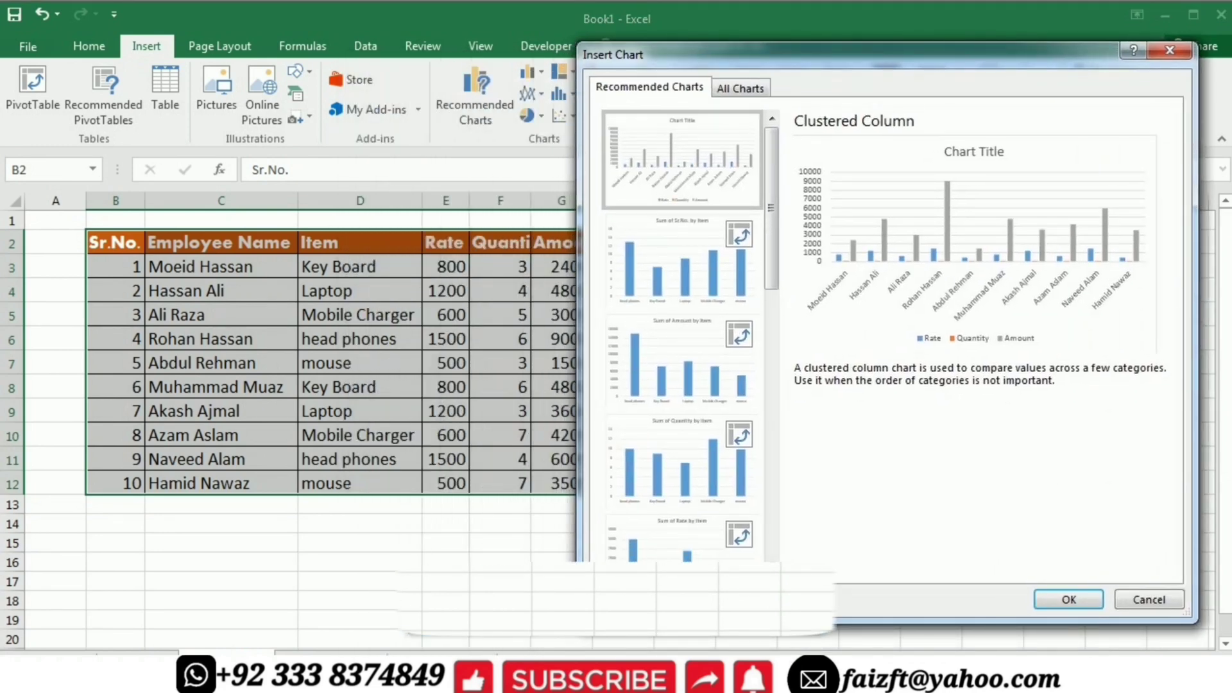
key("Return")
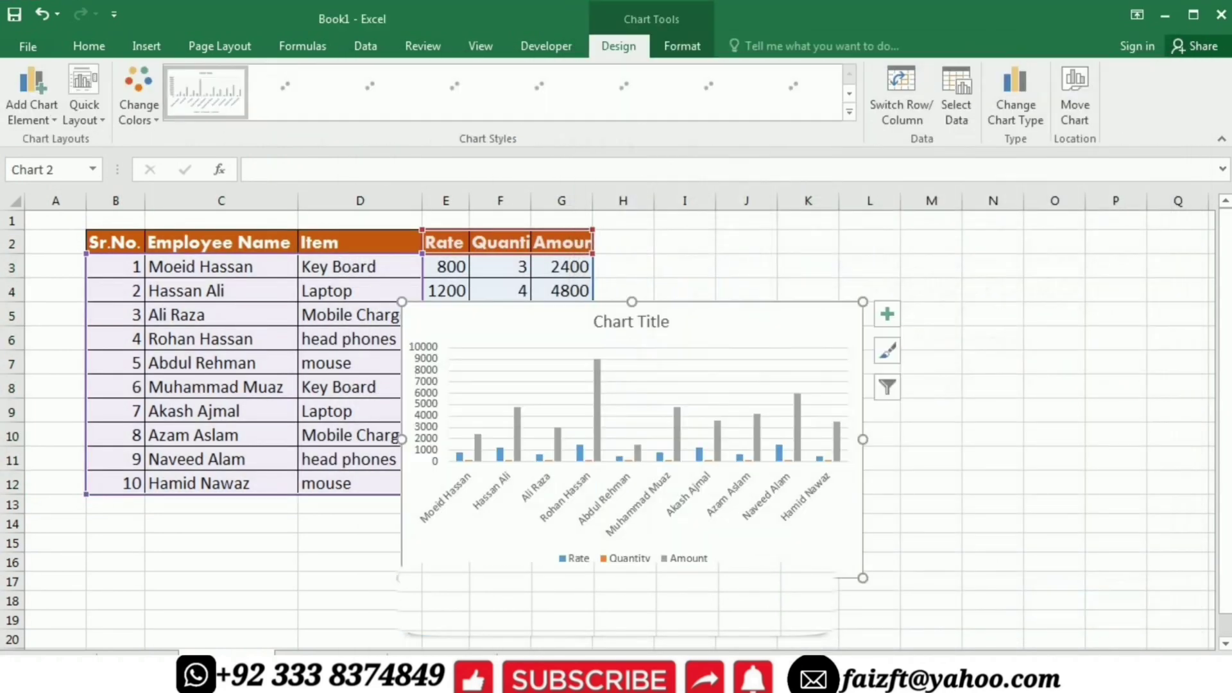
Replace the chart with an Alt+F1 default chart moved up and right, showing its chart elements list.
key("Delete")
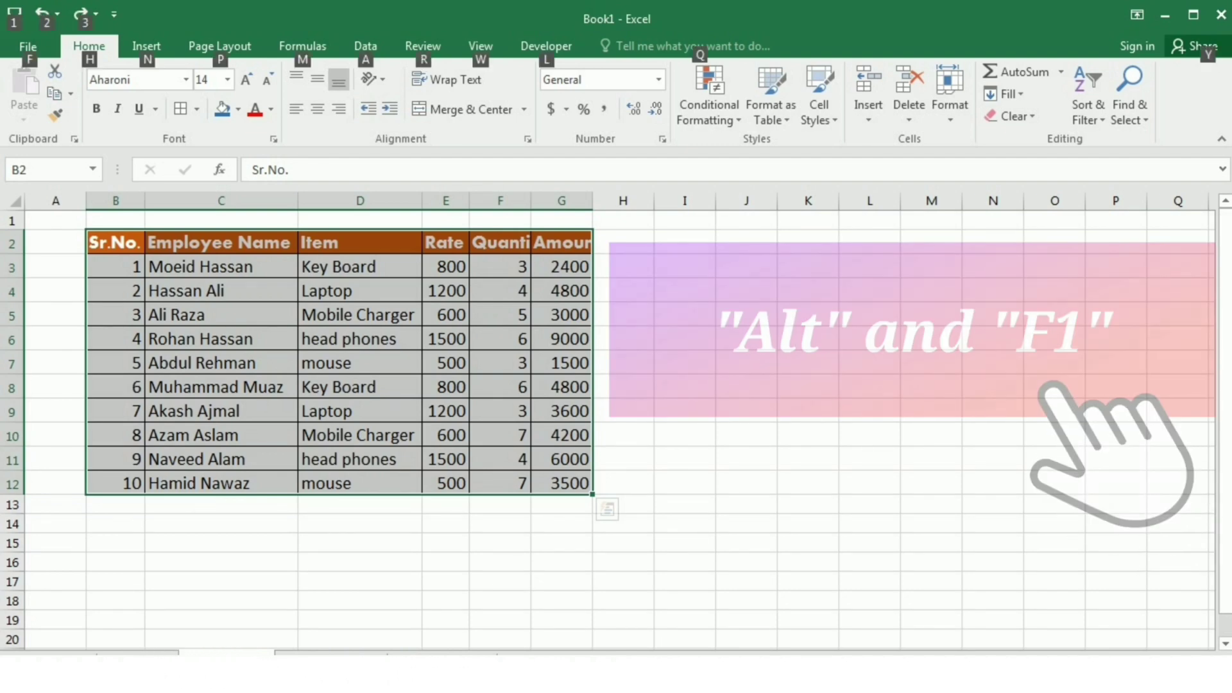
key("alt+F1")
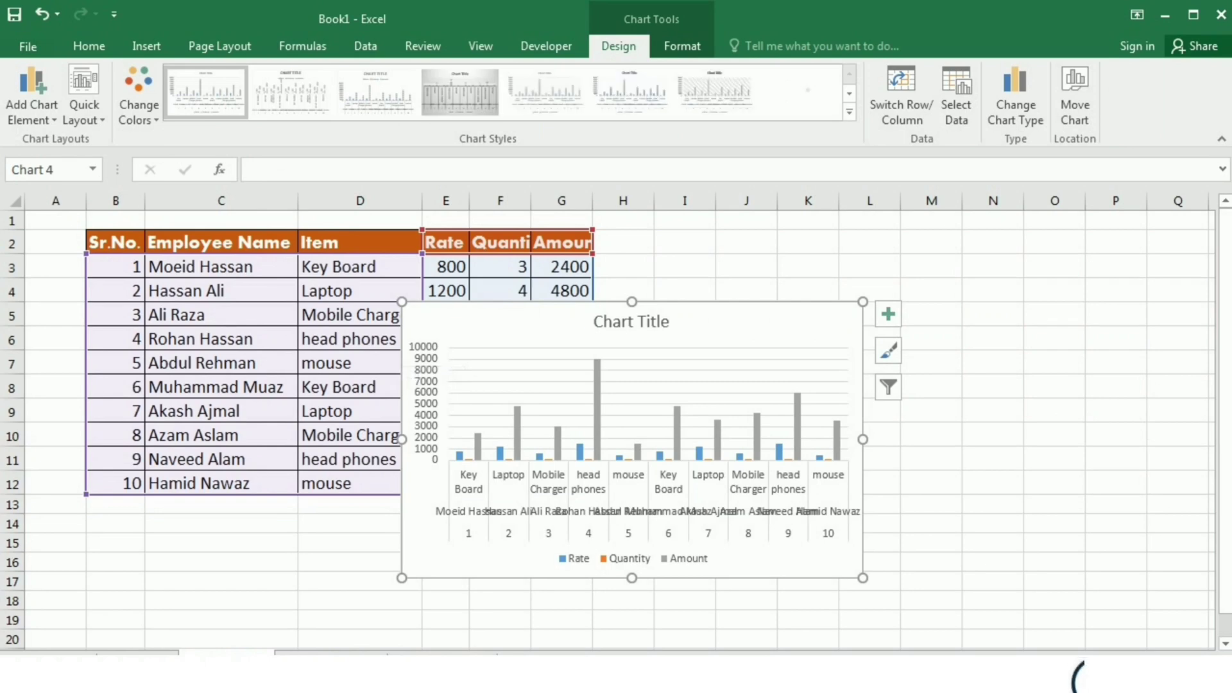
mouse_move(631, 321)
left_mouse_down()
mouse_move(814, 295)
mouse_move(899, 263)
left_mouse_up()
left_click(1155, 254)
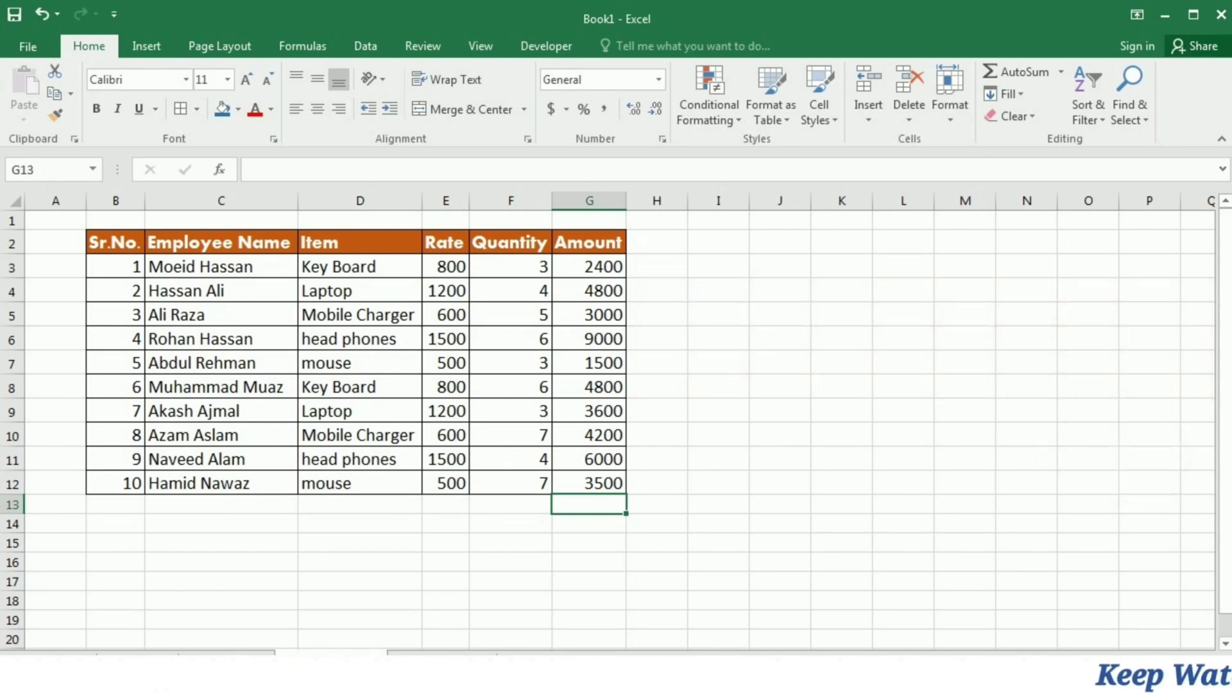
Enter =AVERAGE(G3:G12) in G13 via Shift+F3, giving 4280.
key("shift+F3")
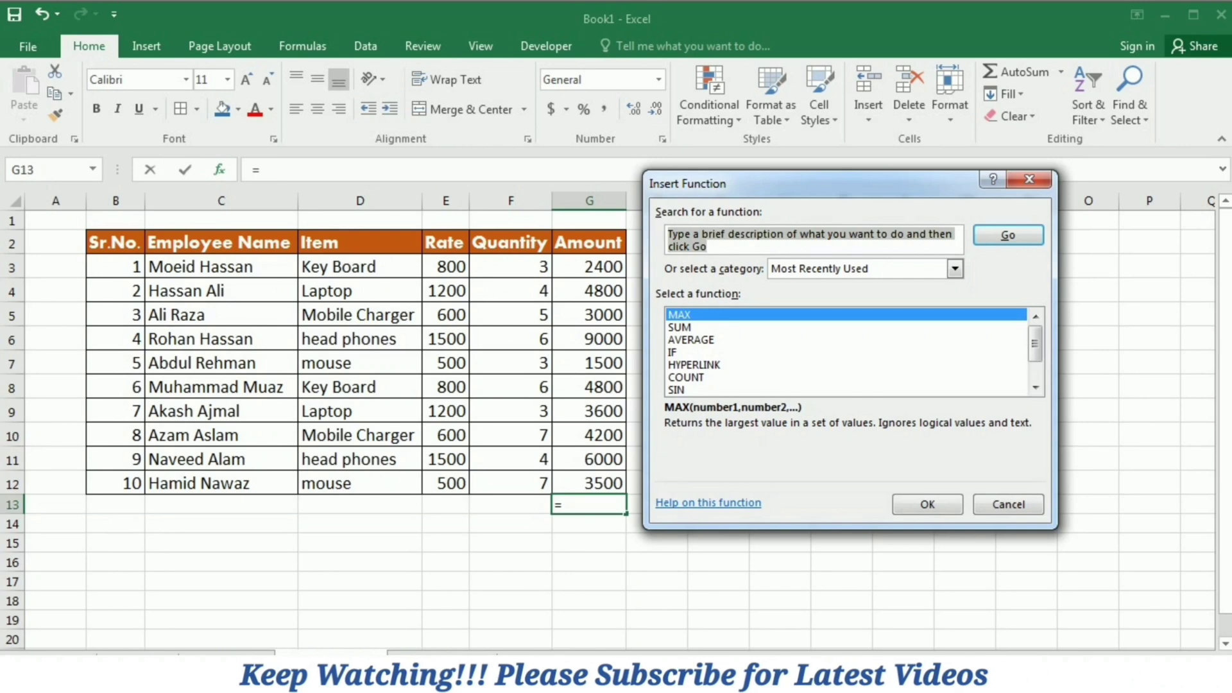
key("Down")
key("Down")
key("Return")
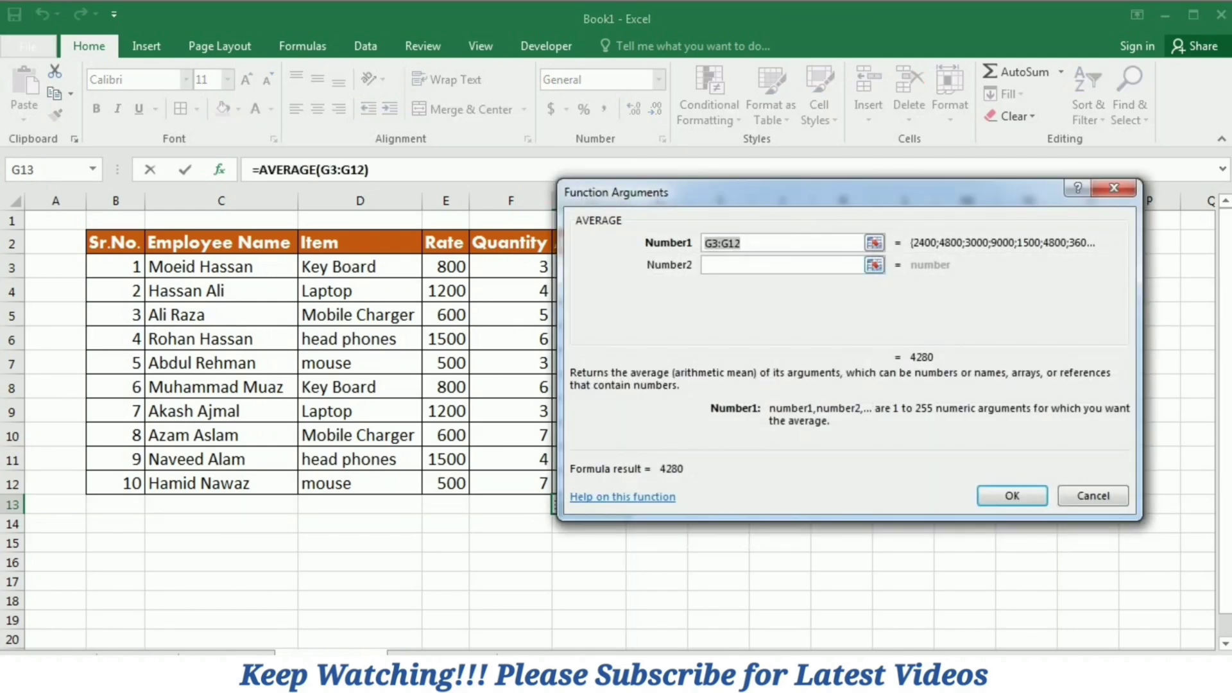
key("Return")
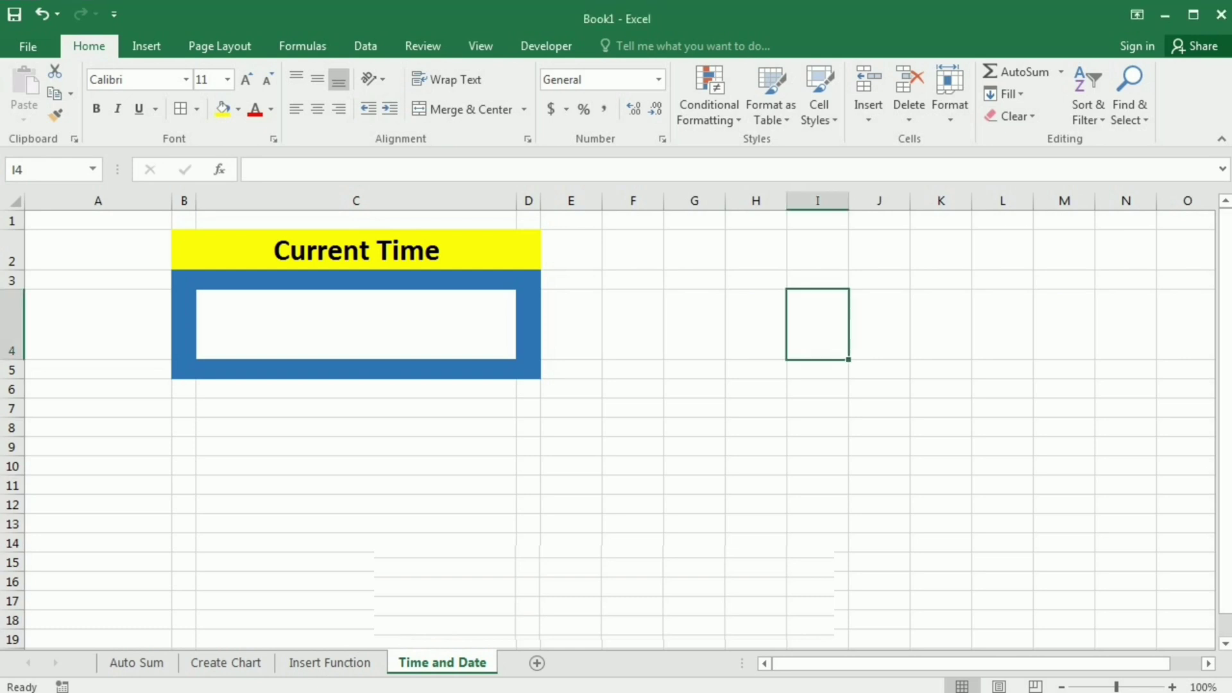
Enter a =NOW() formula in the Current Time cell C4.
key("Left")
key("Left")
key("Left")
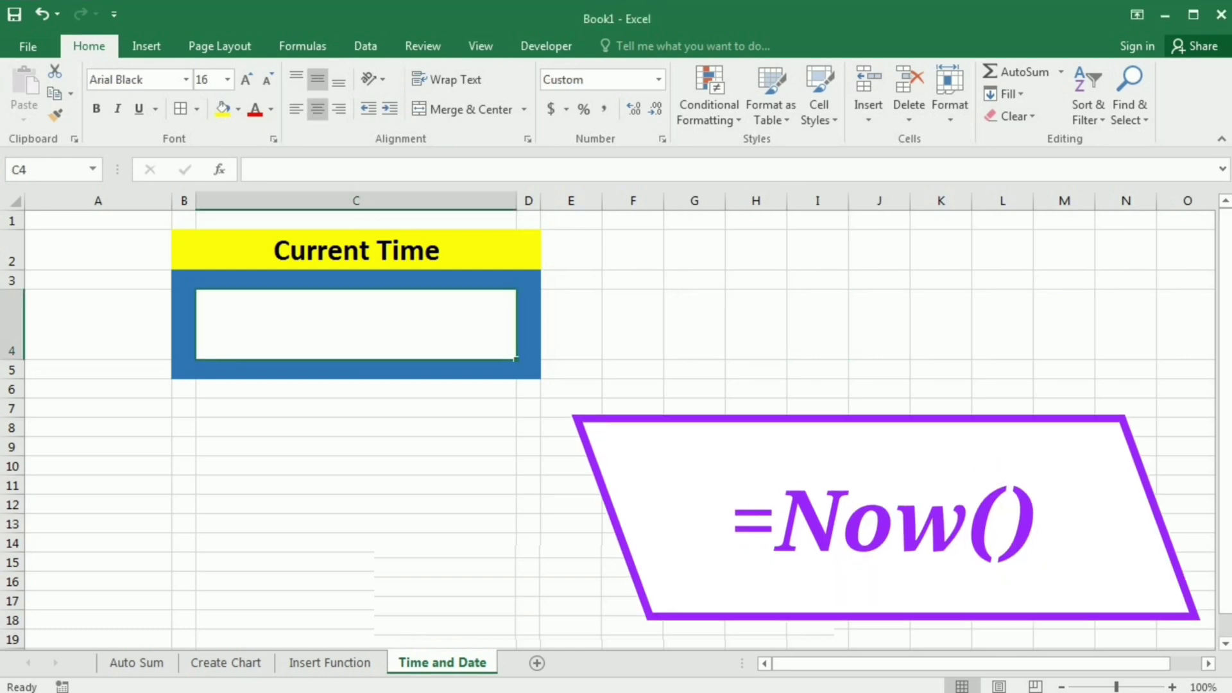
type("=now")
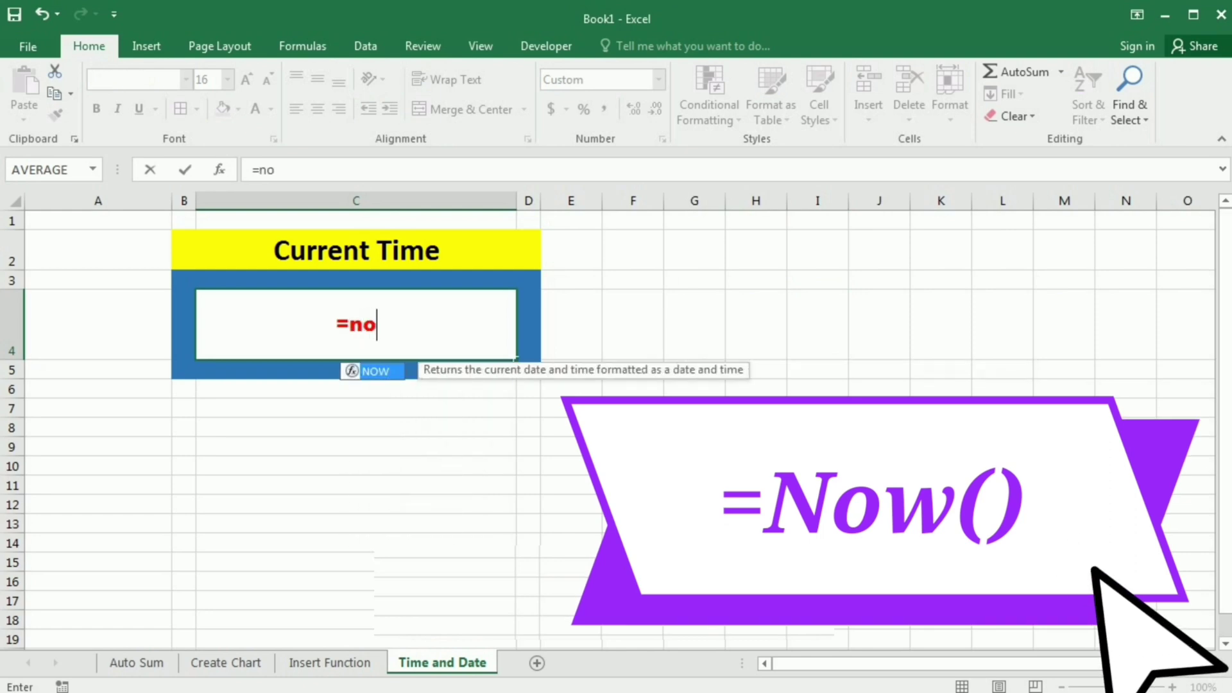
type("(")
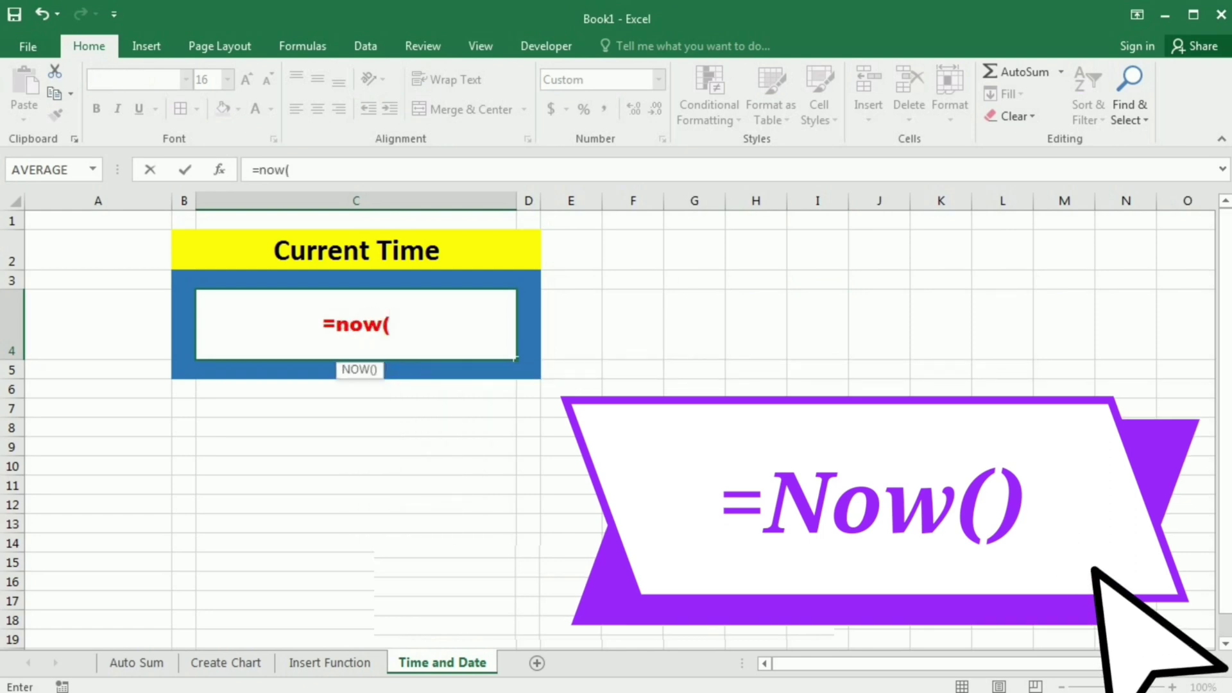
type(")")
key("Return")
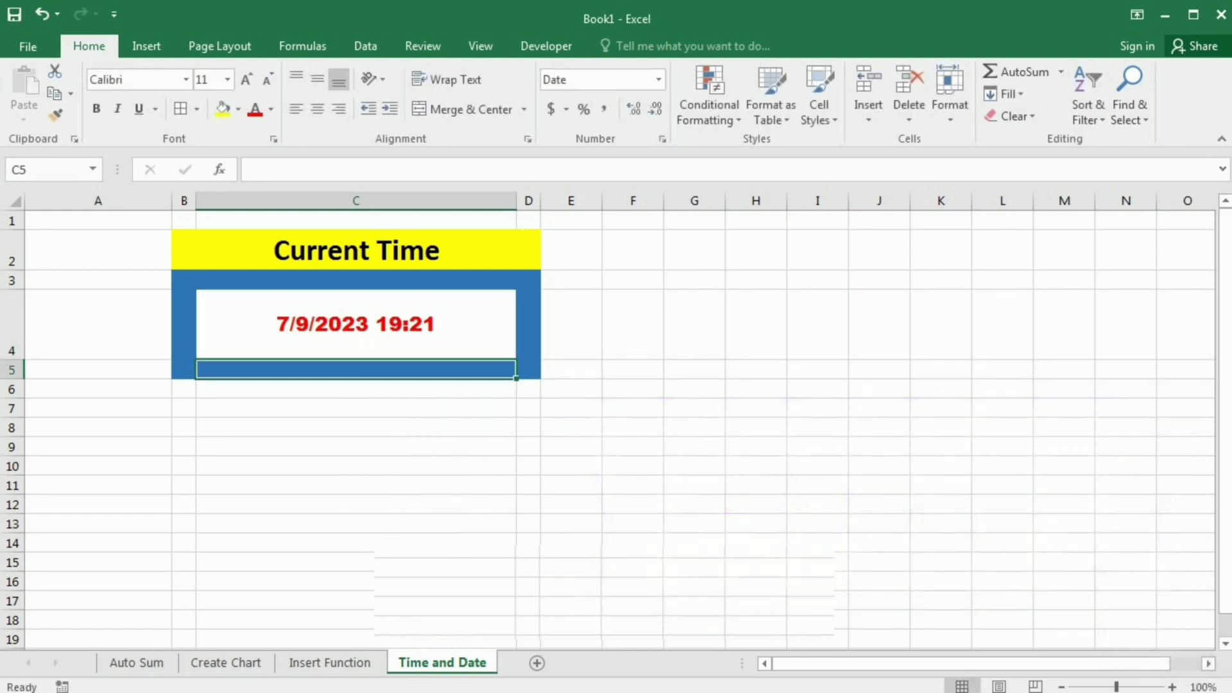
left_click(513, 356)
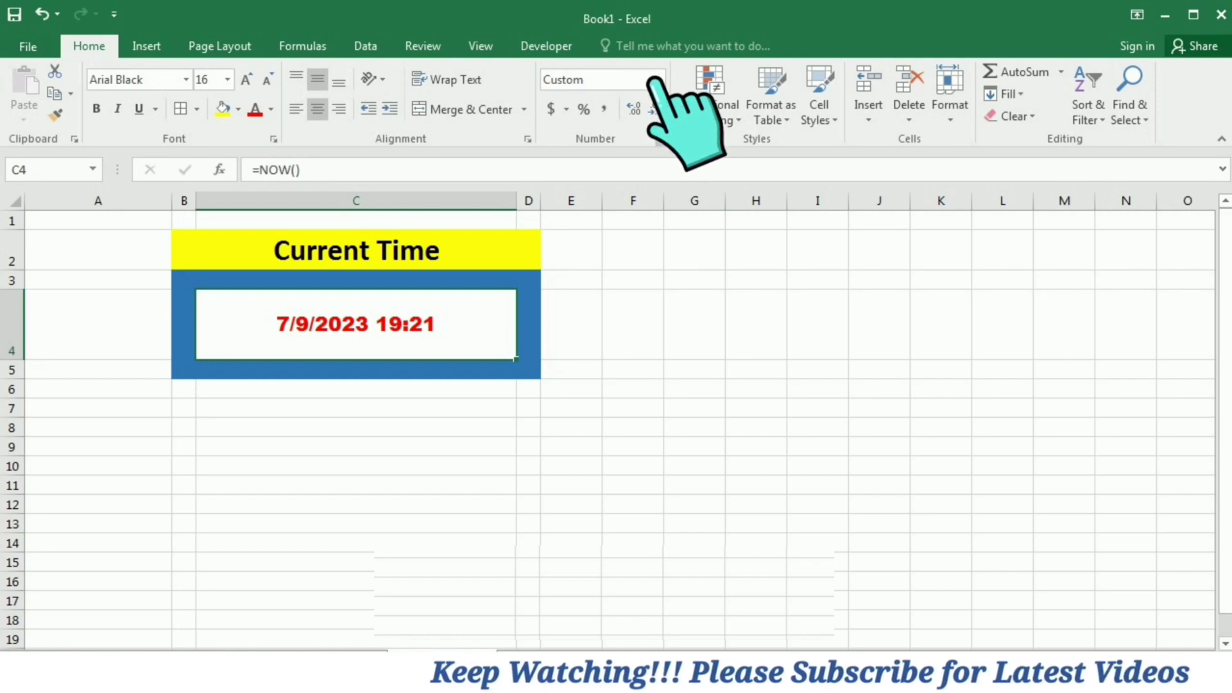
Format C4 with the 1:30 PM time format so it shows 7:21 PM.
left_click(662, 139)
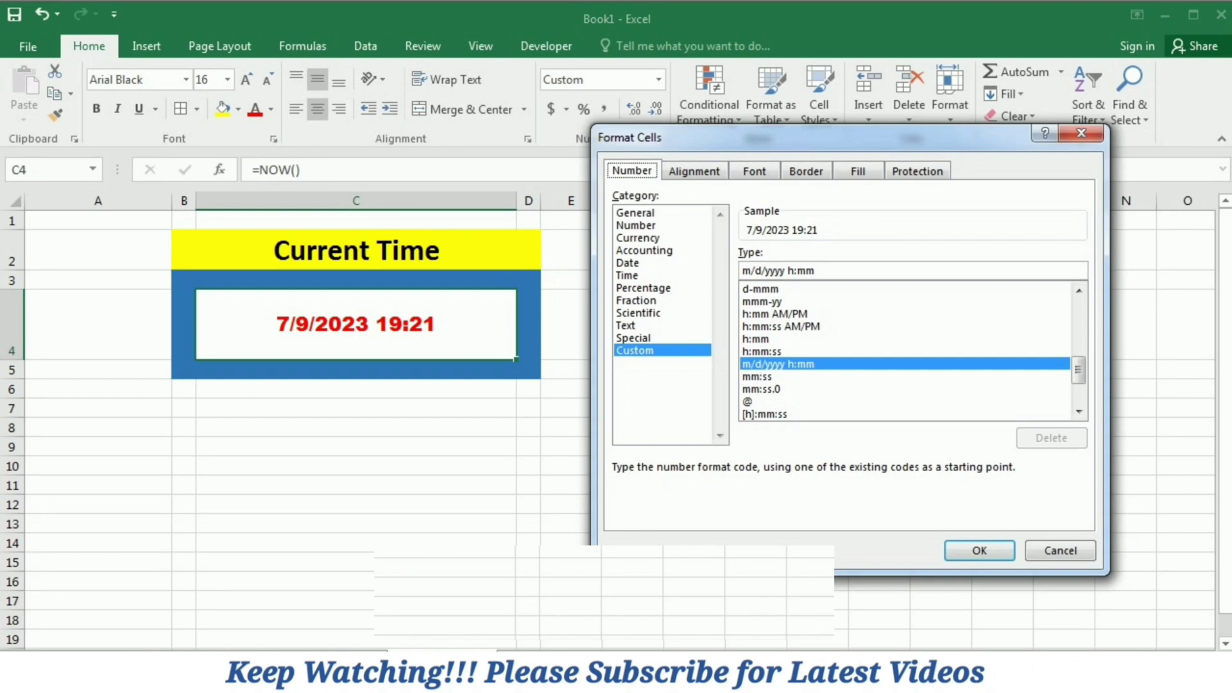
left_click(627, 276)
left_click(760, 293)
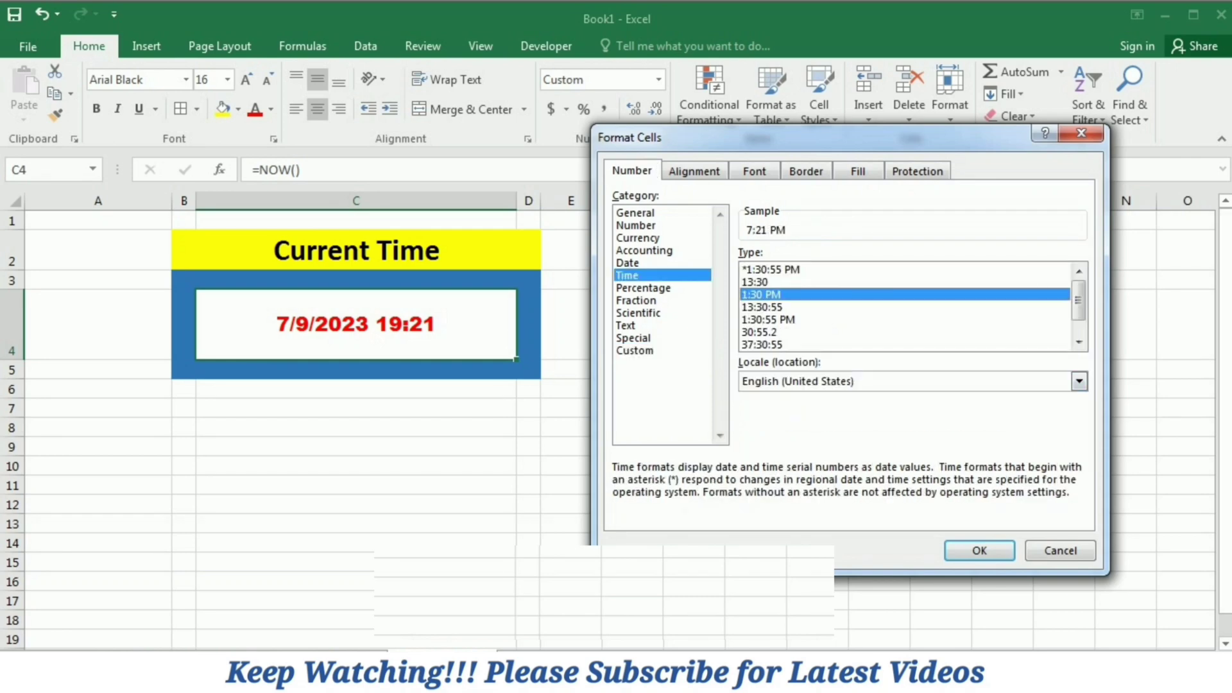
left_click(979, 550)
left_click(633, 408)
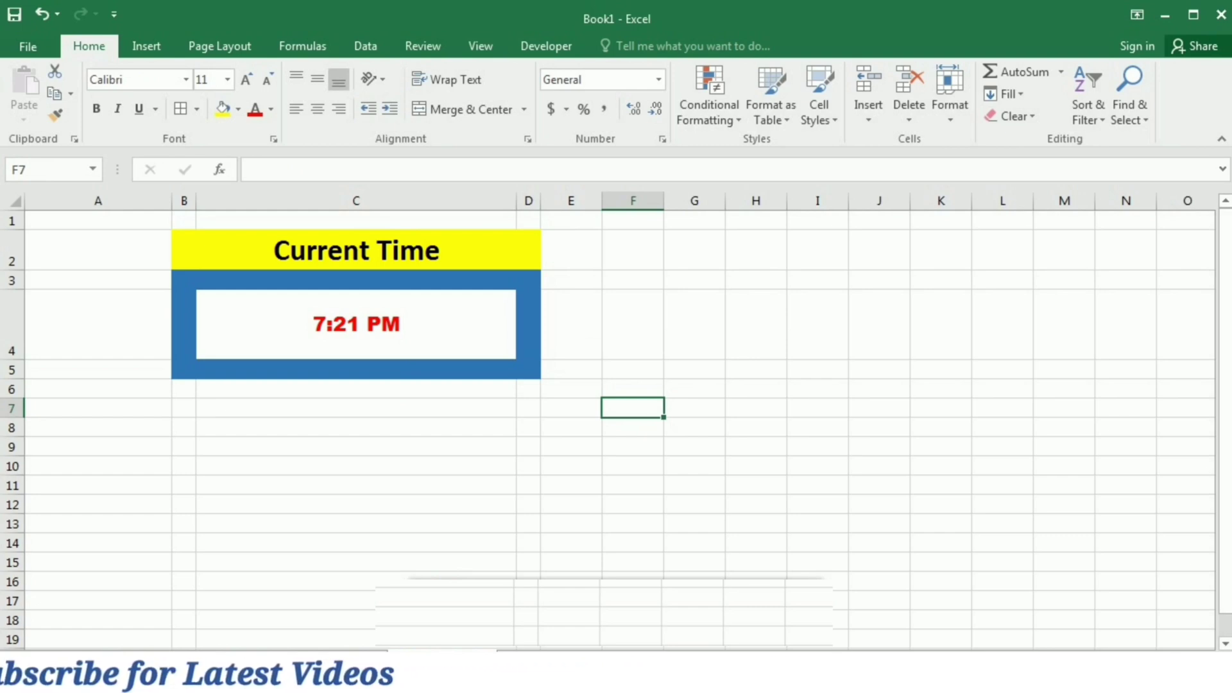
Undo the NOW entry and insert the static time 7:22 PM with Ctrl+Shift+:.
key("ctrl+z")
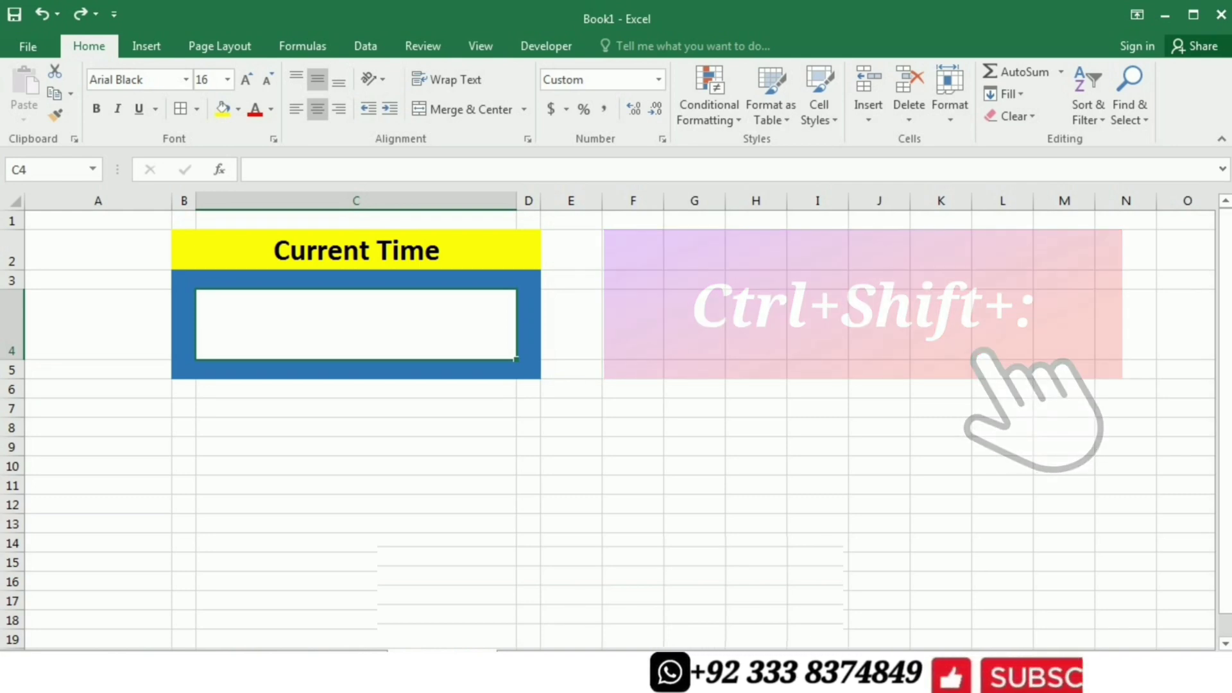
key("ctrl+shift+semicolon")
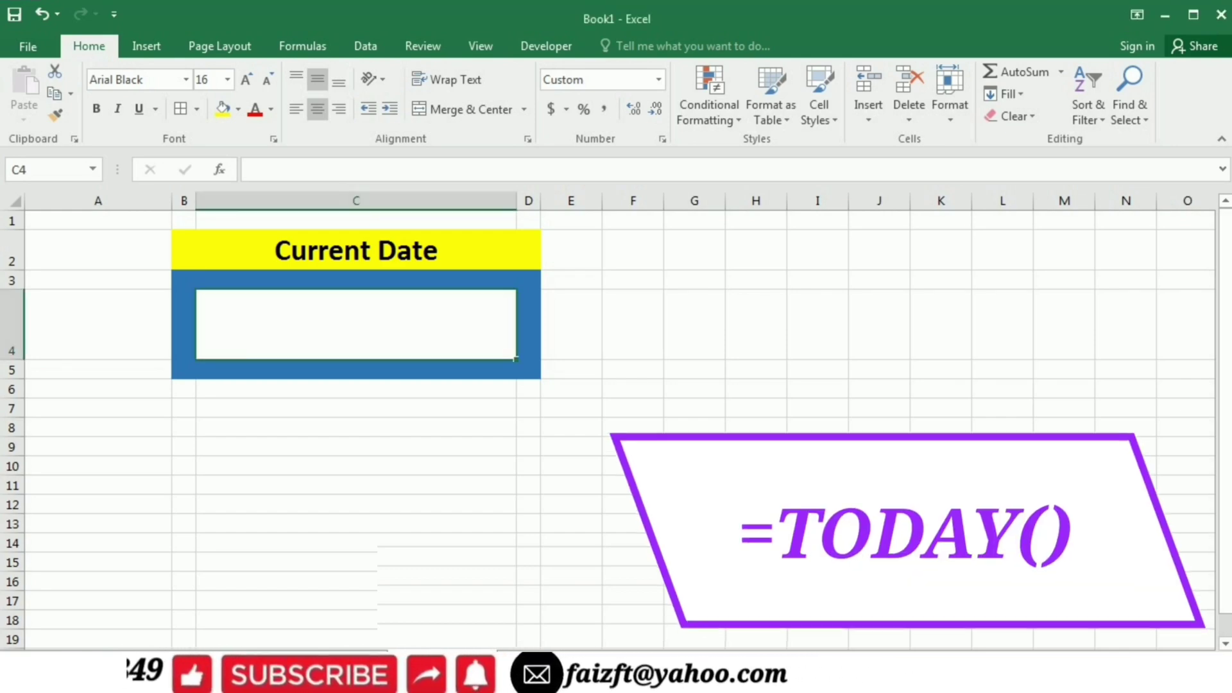
type("=today")
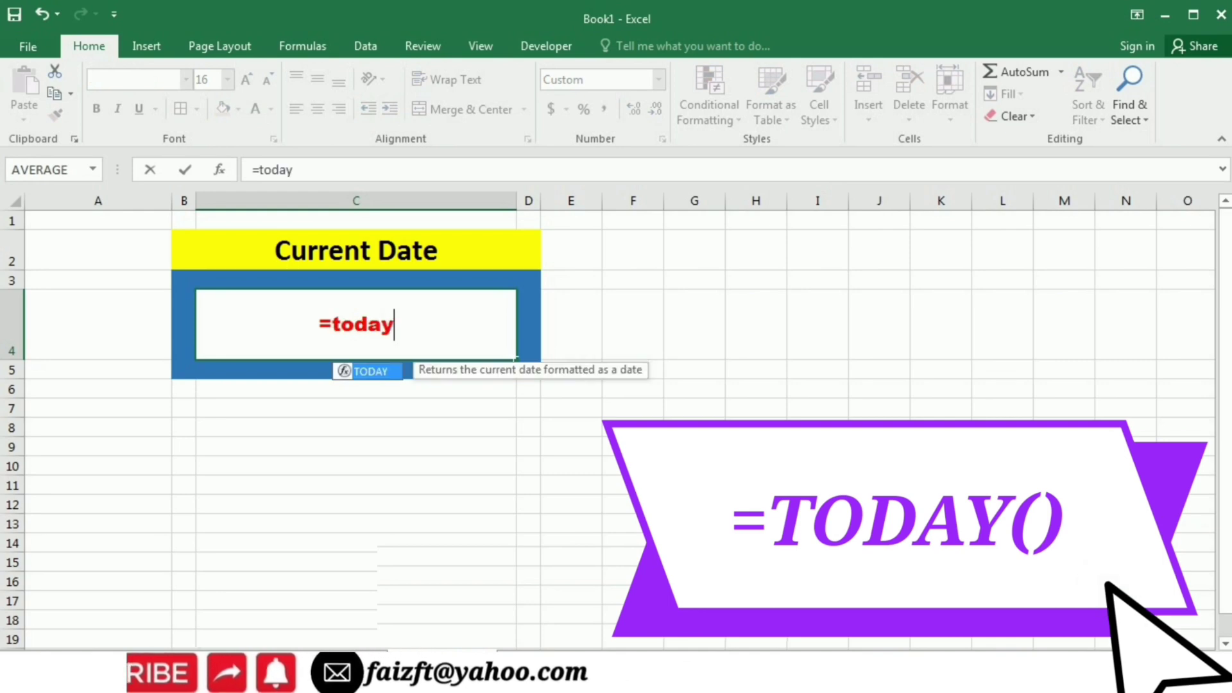
type("(")
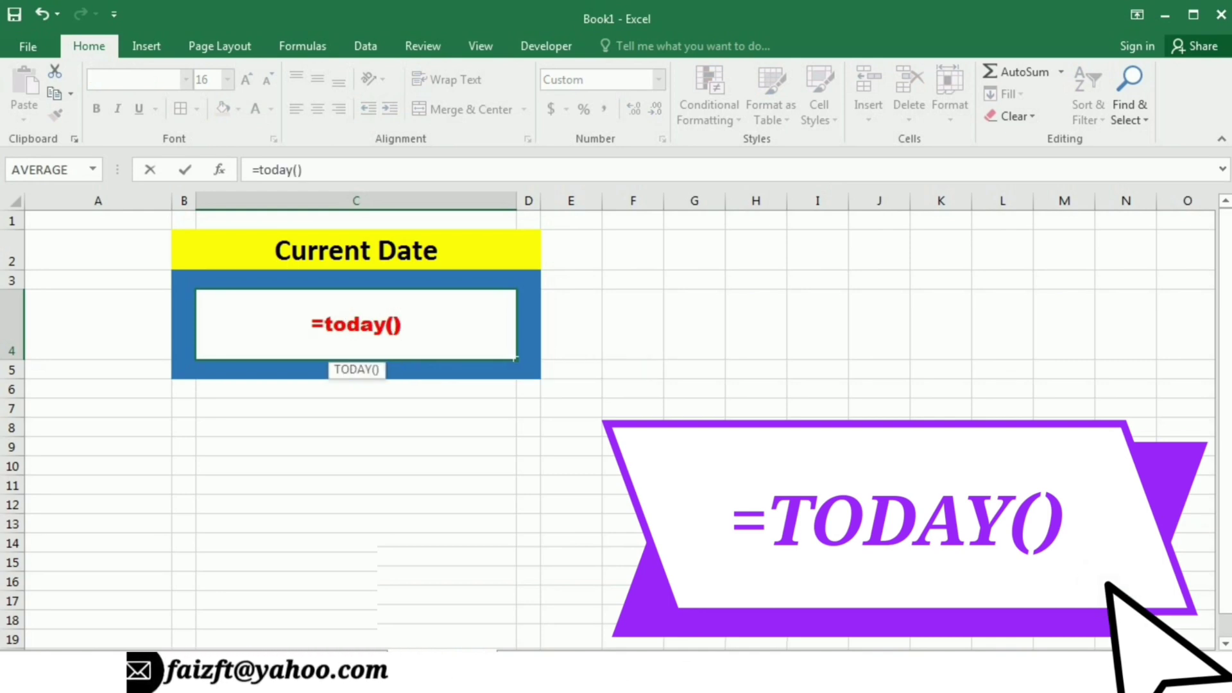
Enter =TODAY() in C4 and format it as Short Date, showing 7/9/2023.
key("Return")
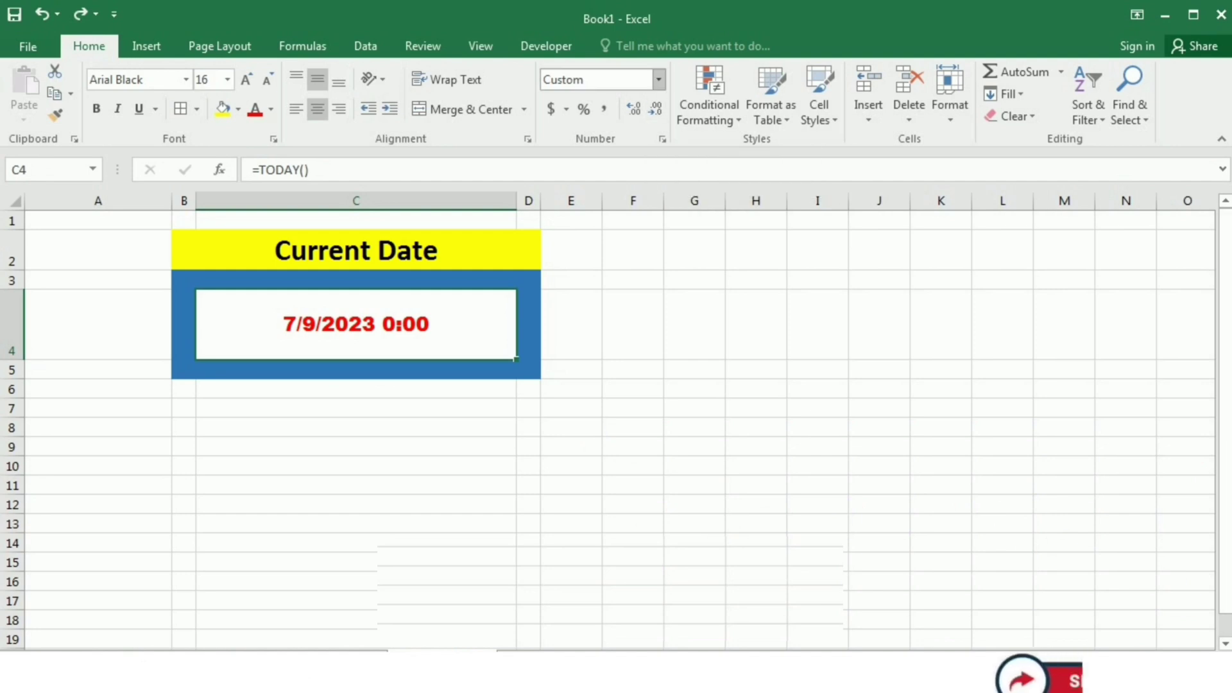
left_click(659, 79)
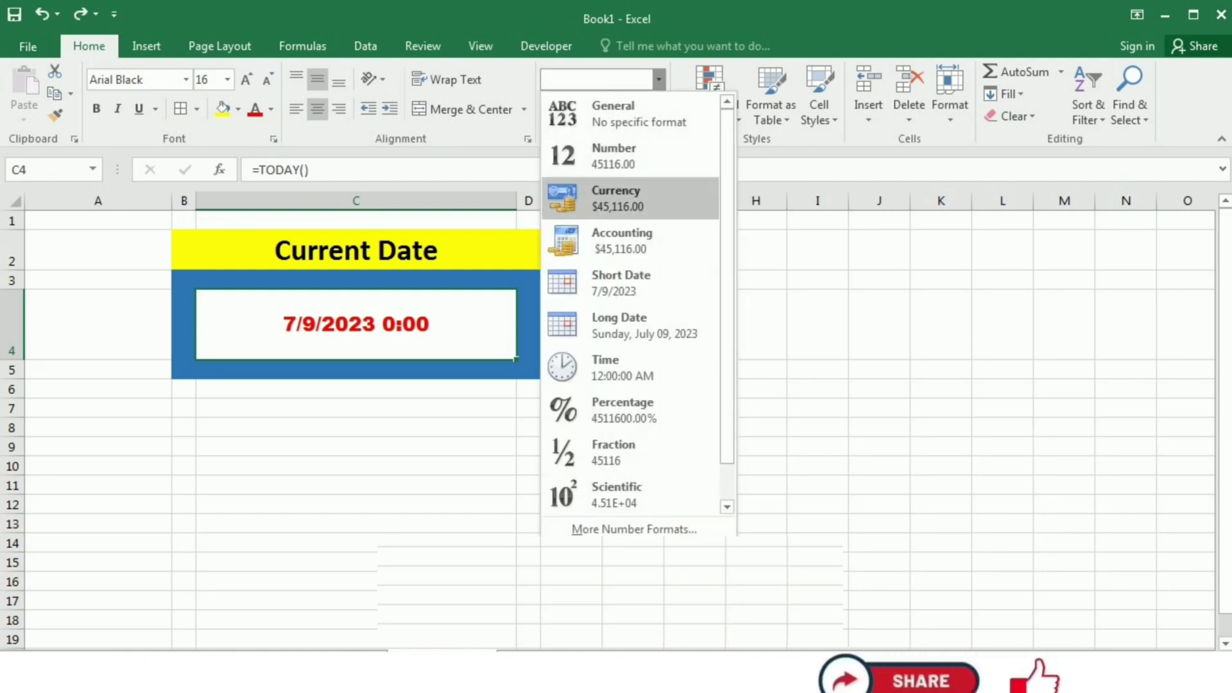
left_click(625, 281)
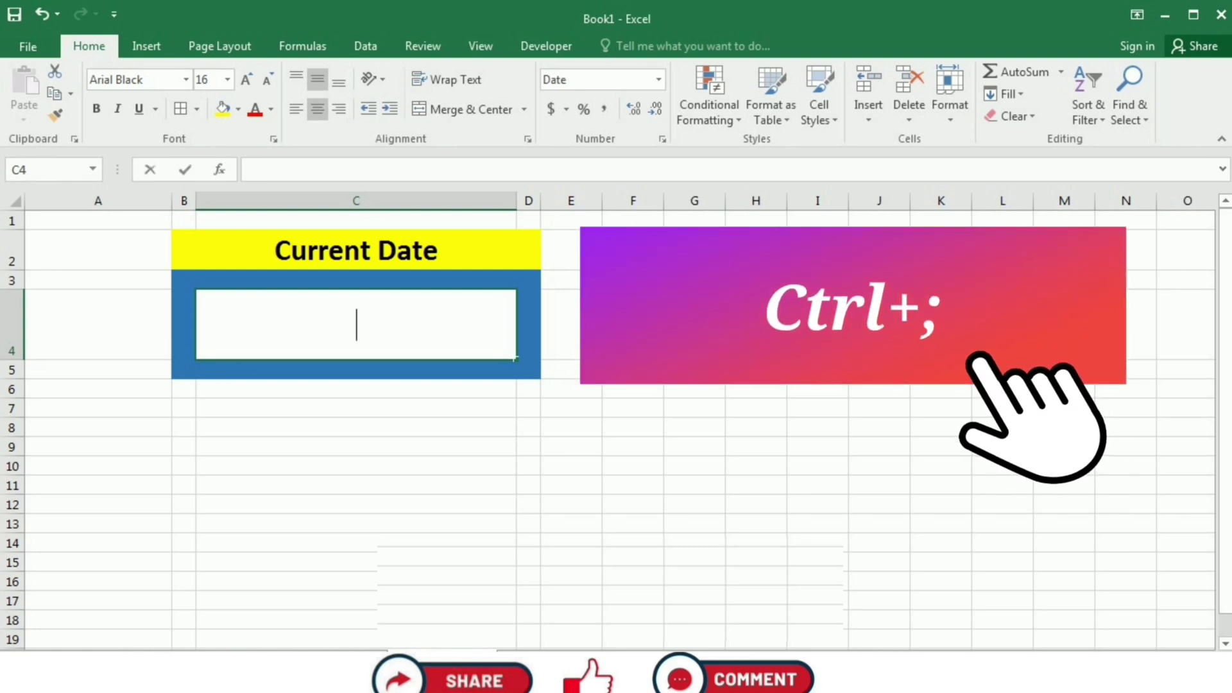
Insert the static date 7/9/2023 in C4 with Ctrl+;.
key("ctrl+semicolon")
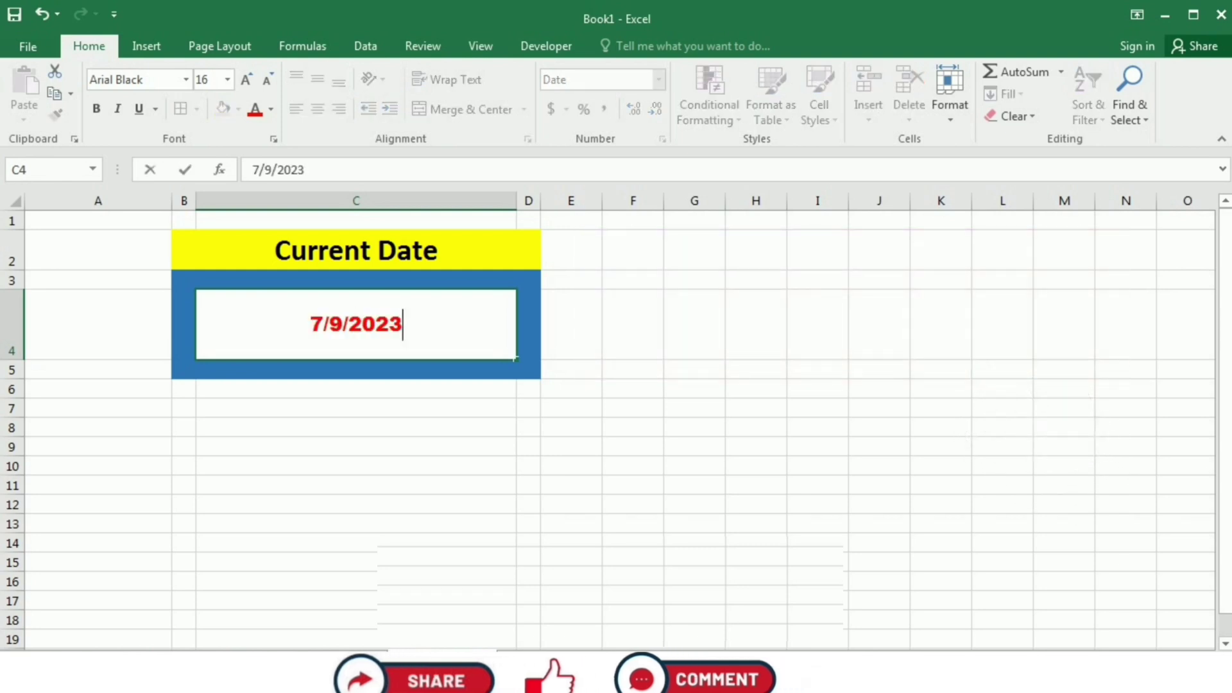